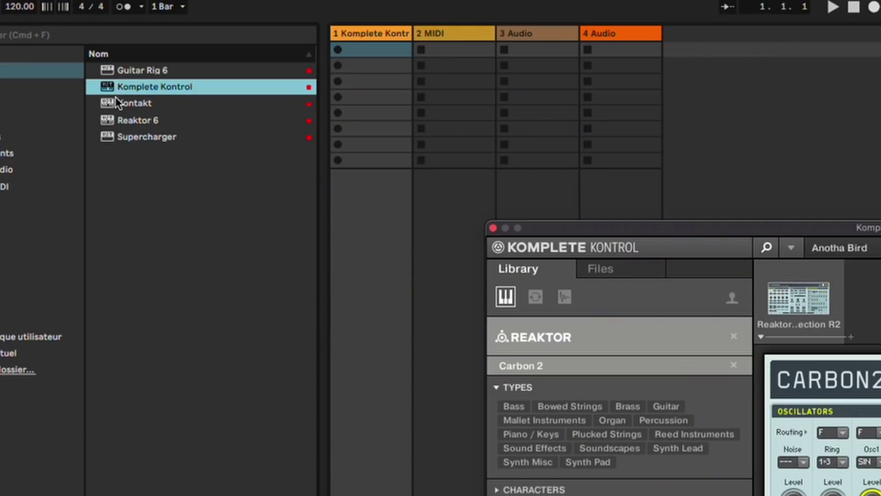
Load Reaktor 6 onto the 2 MIDI track and choose to play with Reaktor Instruments
{"action": "left_click_drag", "start_coordinate": [122, 120], "coordinate": [449, 75]}
{"action": "left_click_drag", "start_coordinate": [462, 42], "coordinate": [462, 43]}
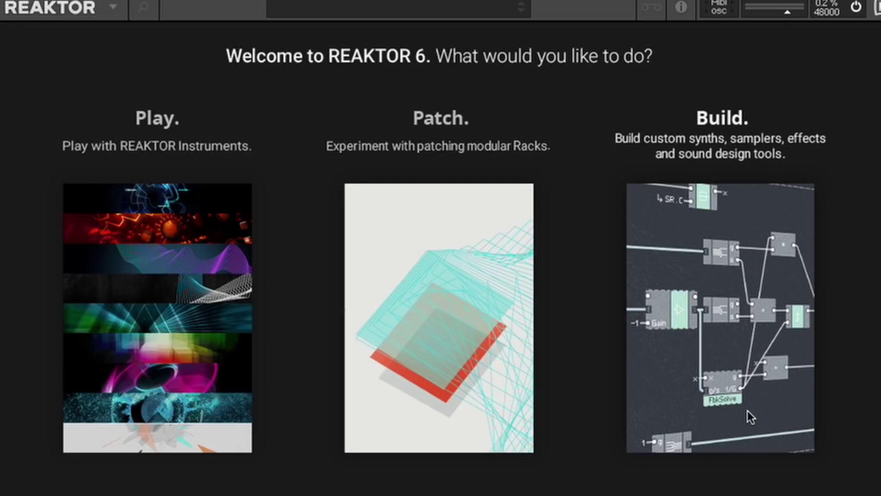
{"action": "left_click", "coordinate": [149, 418]}
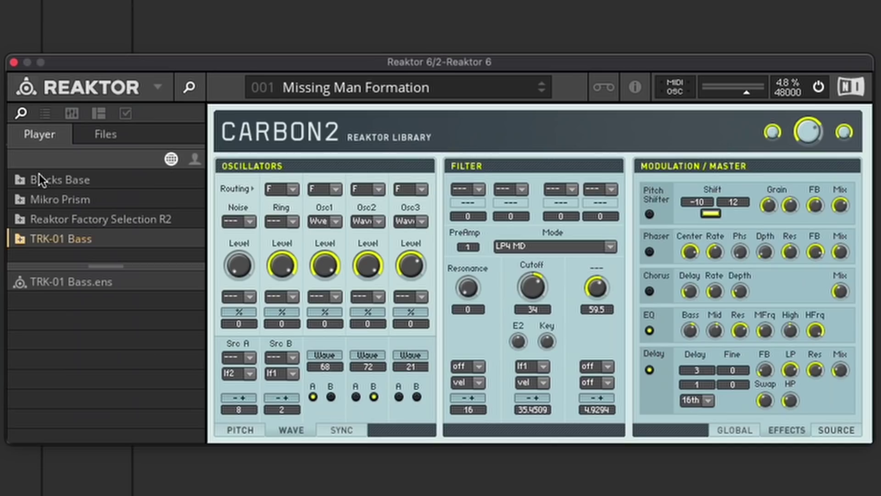
Browse the Blocks Base library in an enlarged folder list, opening its Blocks folder and the Bento Box subfolder
{"action": "left_click", "coordinate": [5, 98]}
{"action": "left_click", "coordinate": [22, 180]}
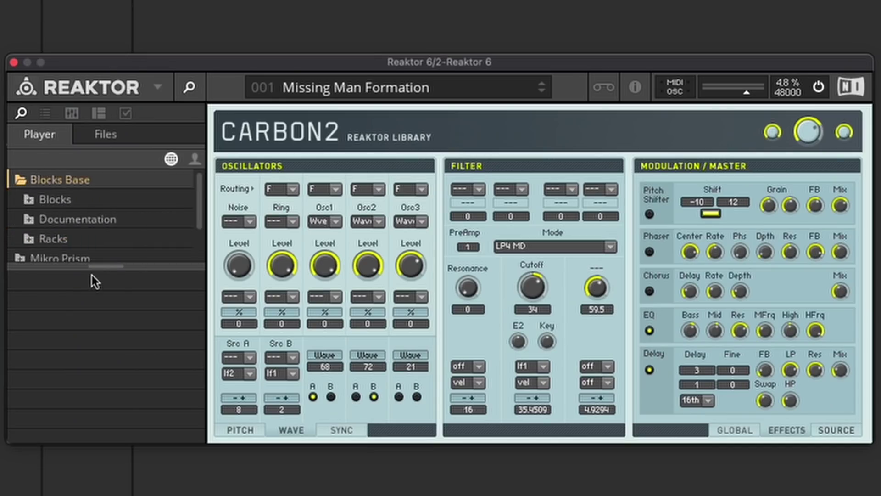
{"action": "left_click_drag", "start_coordinate": [92, 266], "coordinate": [92, 359]}
{"action": "left_click", "coordinate": [27, 199]}
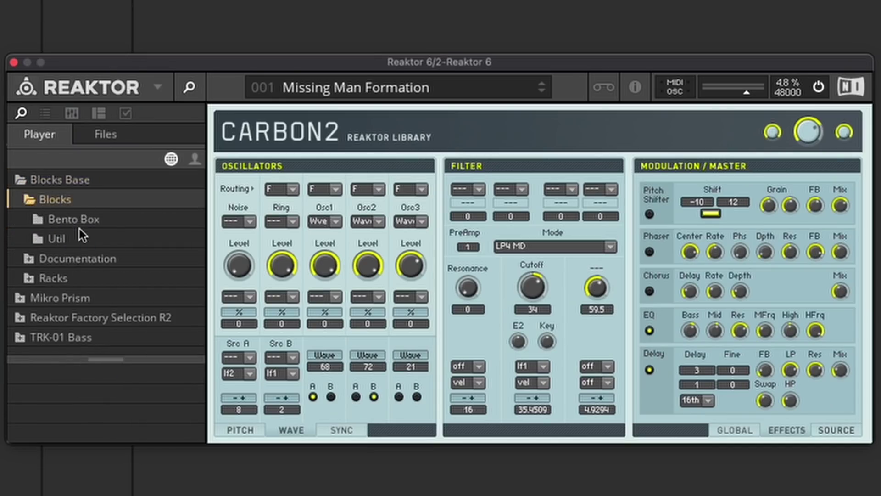
{"action": "left_click", "coordinate": [70, 221]}
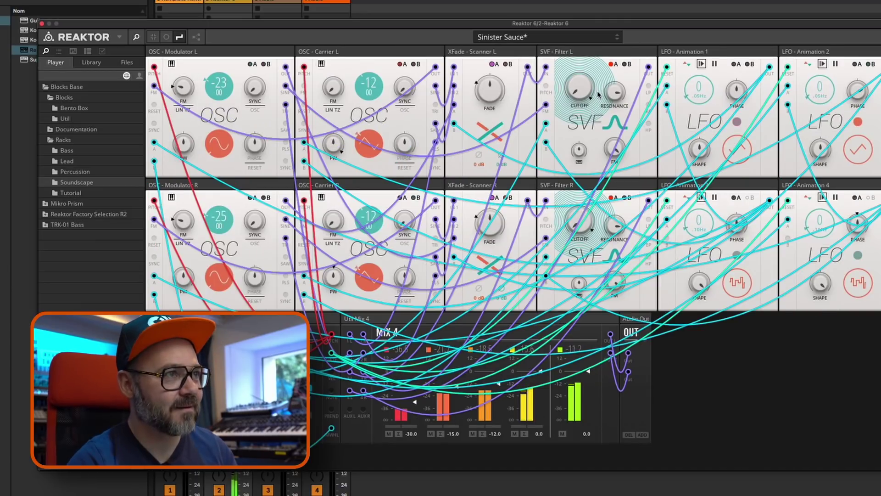
Audition the Sinister Sauce and Source Of Uncertainty racks from the Soundscape folder
{"action": "left_click_drag", "start_coordinate": [594, 81], "coordinate": [540, 25]}
{"action": "left_click_drag", "start_coordinate": [478, 91], "coordinate": [239, 47]}
{"action": "mouse_move", "coordinate": [181, 95]}
{"action": "left_mouse_down"}
{"action": "mouse_move", "coordinate": [186, 30]}
{"action": "mouse_move", "coordinate": [182, 89]}
{"action": "left_mouse_up"}
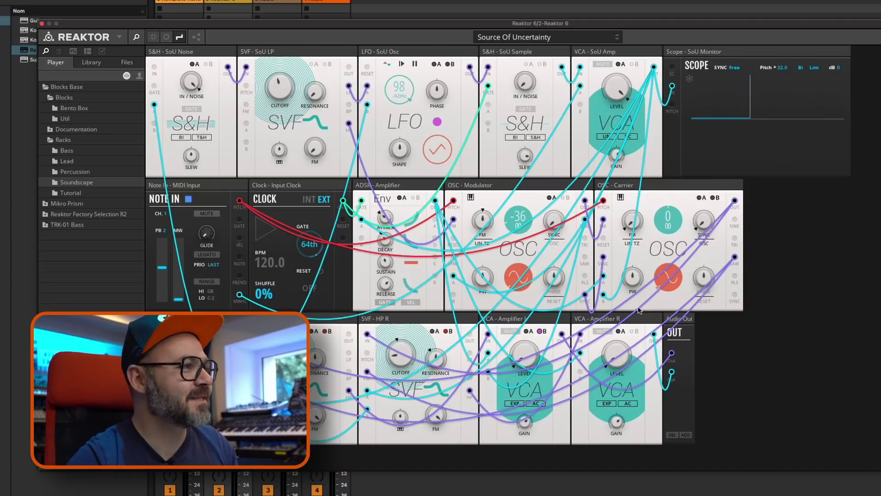
{"action": "key", "text": "space"}
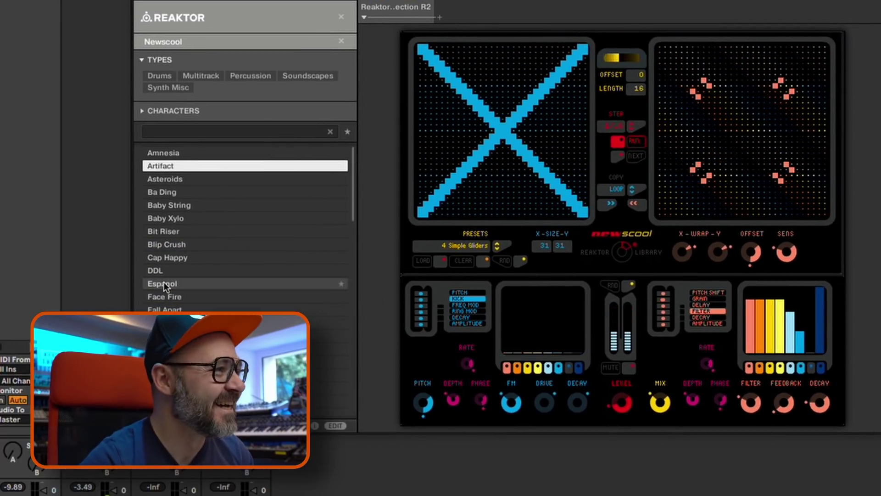
Audition Newscool presets in the Reaktor library, starting with Fall Apart and continuing to the second preset below it
{"action": "left_click", "coordinate": [165, 309]}
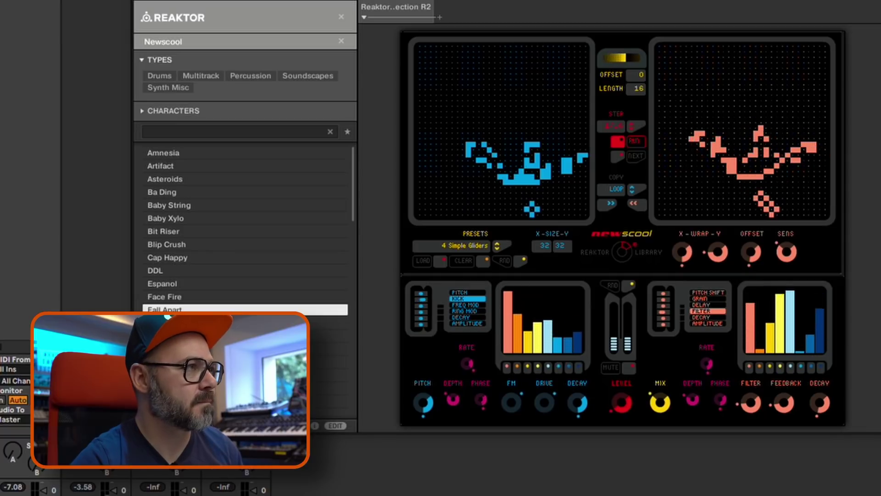
{"action": "key", "text": "Down"}
{"action": "key", "text": "Down"}
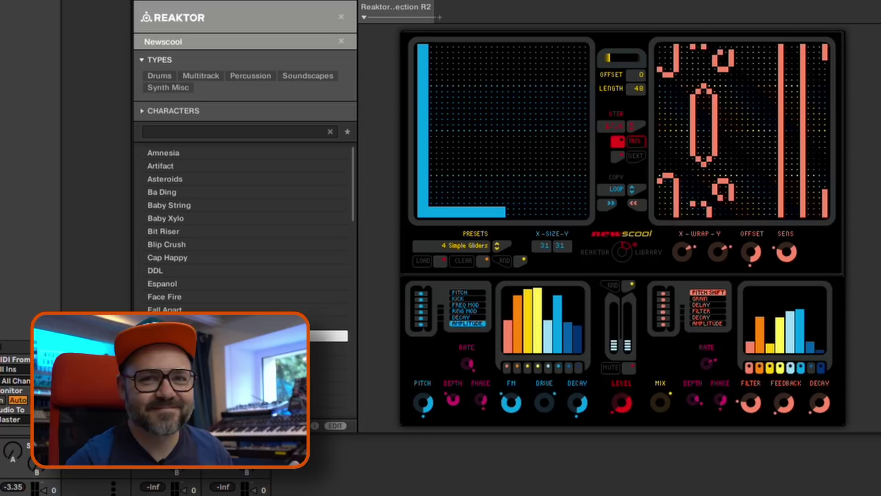
{"action": "mouse_move", "coordinate": [442, 191]}
{"action": "left_mouse_down"}
{"action": "mouse_move", "coordinate": [548, 374]}
{"action": "mouse_move", "coordinate": [547, 337]}
{"action": "mouse_move", "coordinate": [537, 389]}
{"action": "mouse_move", "coordinate": [555, 406]}
{"action": "mouse_move", "coordinate": [551, 339]}
{"action": "mouse_move", "coordinate": [545, 390]}
{"action": "left_mouse_up"}
{"action": "mouse_move", "coordinate": [615, 404]}
{"action": "left_mouse_down"}
{"action": "mouse_move", "coordinate": [663, 390]}
{"action": "mouse_move", "coordinate": [425, 140]}
{"action": "mouse_move", "coordinate": [430, 160]}
{"action": "mouse_move", "coordinate": [438, 136]}
{"action": "mouse_move", "coordinate": [535, 92]}
{"action": "mouse_move", "coordinate": [528, 97]}
{"action": "left_mouse_up"}
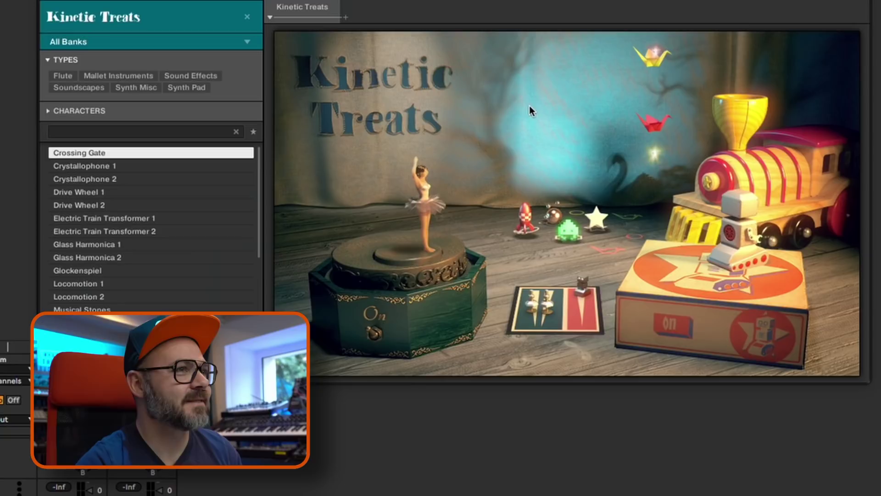
Filter Kinetic Treats to the Xylo Polyphones bank and audition the Crystallophone 2 and Musical Stones presets
{"action": "left_click", "coordinate": [105, 41]}
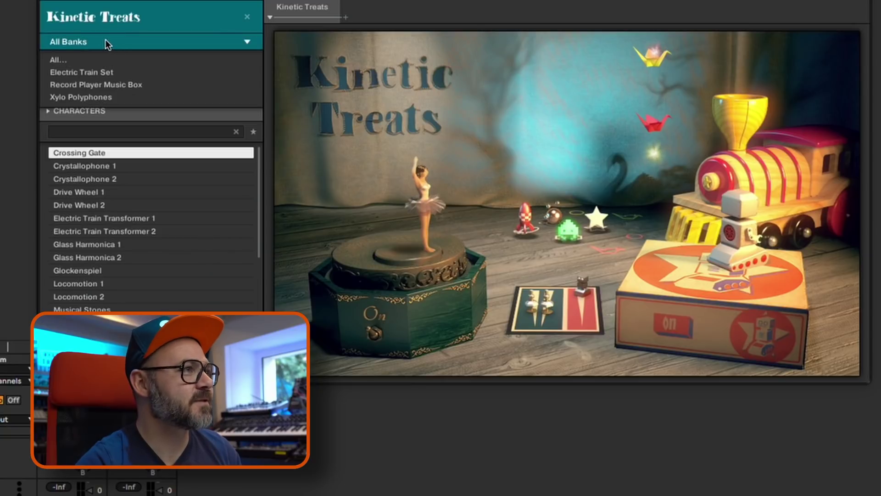
{"action": "left_click", "coordinate": [94, 97]}
{"action": "left_click", "coordinate": [90, 153]}
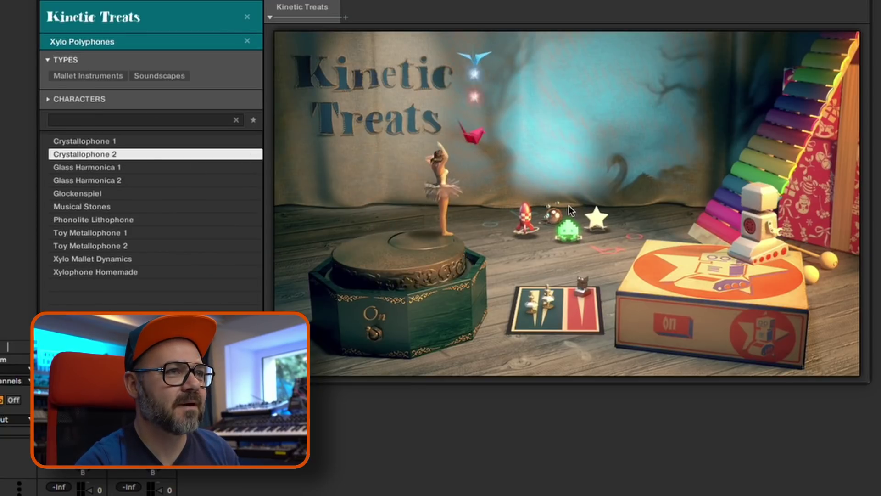
{"action": "left_click", "coordinate": [79, 205]}
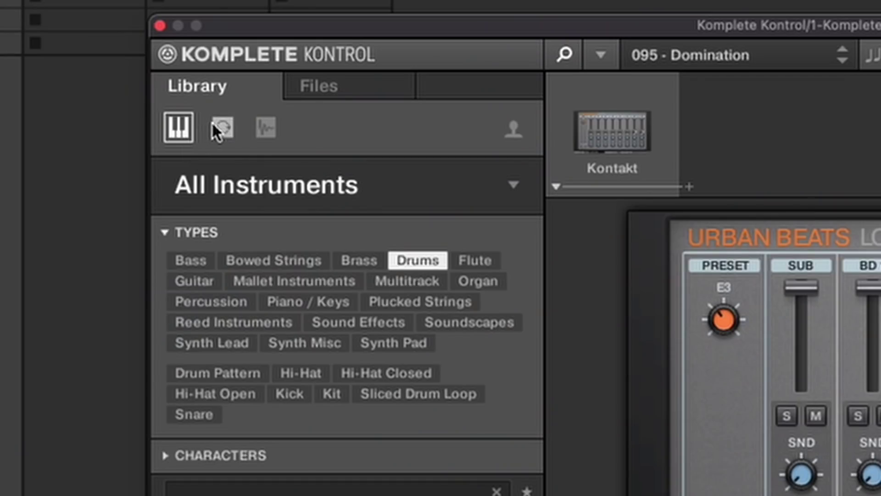
Browse the Expansions Selection loops through the Halcyon Sky bank and load Bass[87] A AllOfMe from the Neon Drive bank
{"action": "left_click", "coordinate": [220, 133]}
{"action": "left_click", "coordinate": [260, 188]}
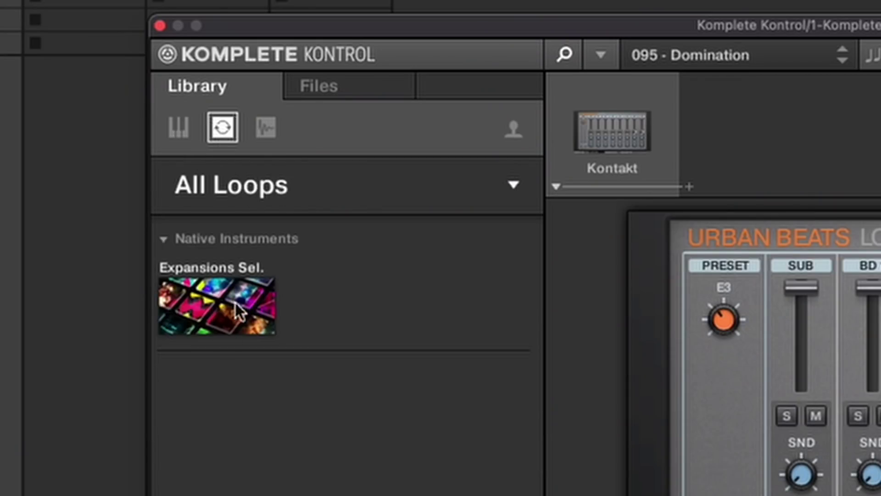
{"action": "left_click", "coordinate": [214, 316]}
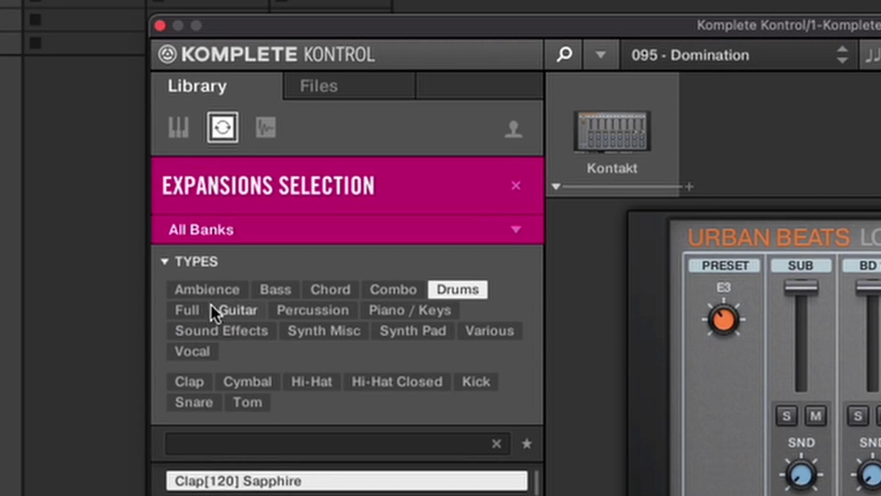
{"action": "left_click", "coordinate": [511, 233]}
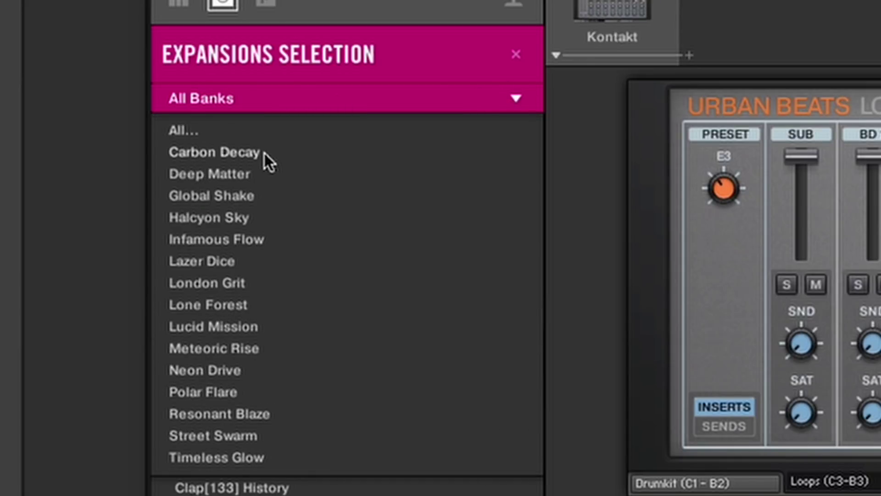
{"action": "left_click", "coordinate": [218, 219]}
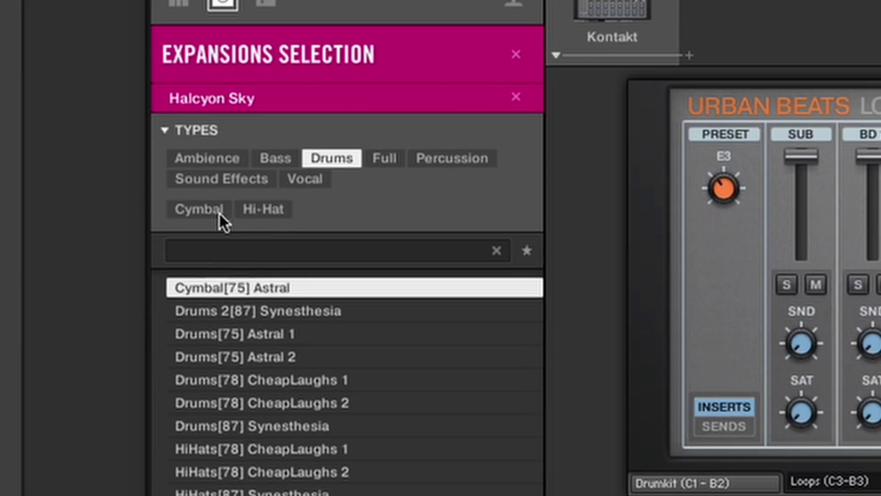
{"action": "left_click", "coordinate": [192, 375]}
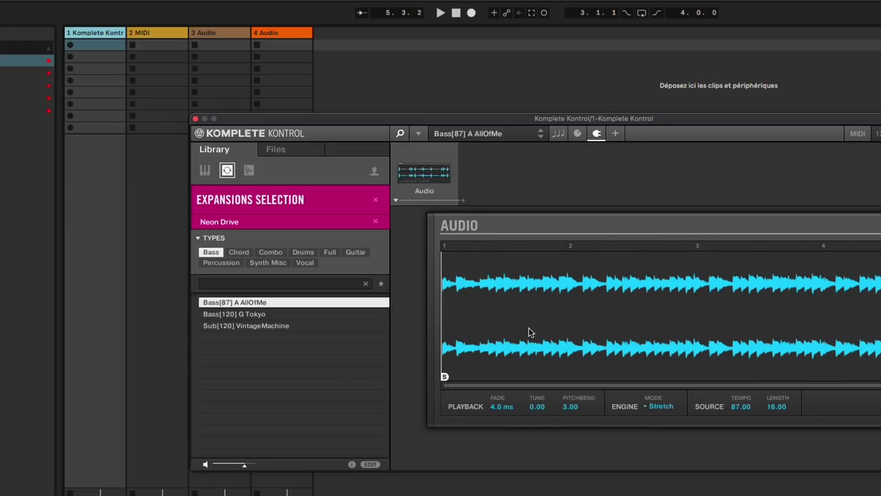
Create a clip in the first slot of track 1 and fill its whole length with a sustained G3 note
{"action": "double_click", "coordinate": [94, 47]}
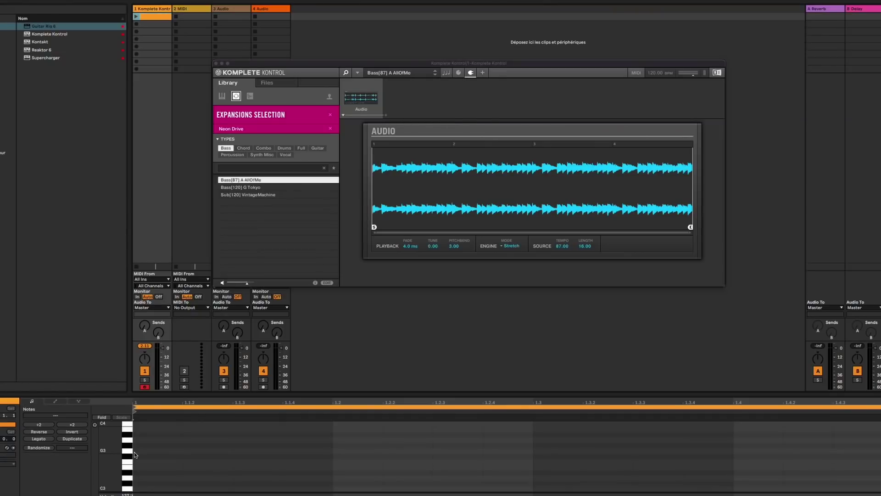
{"action": "double_click", "coordinate": [134, 452]}
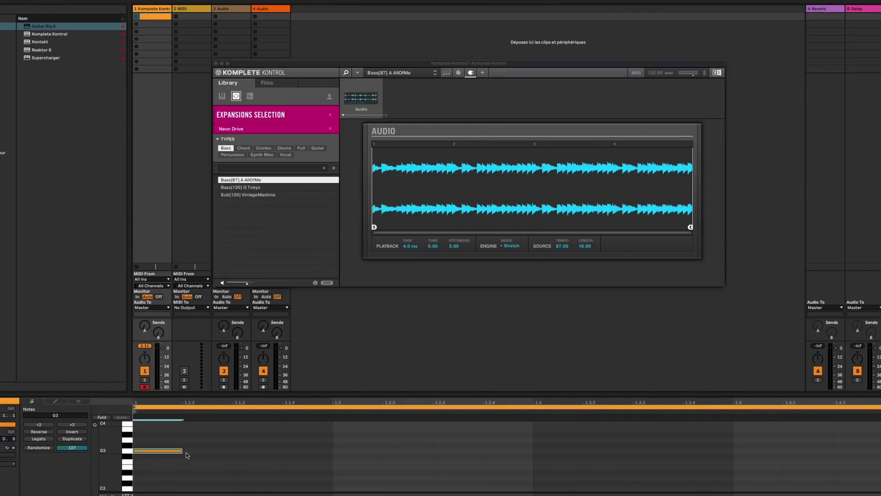
{"action": "left_click_drag", "start_coordinate": [182, 451], "coordinate": [878, 451]}
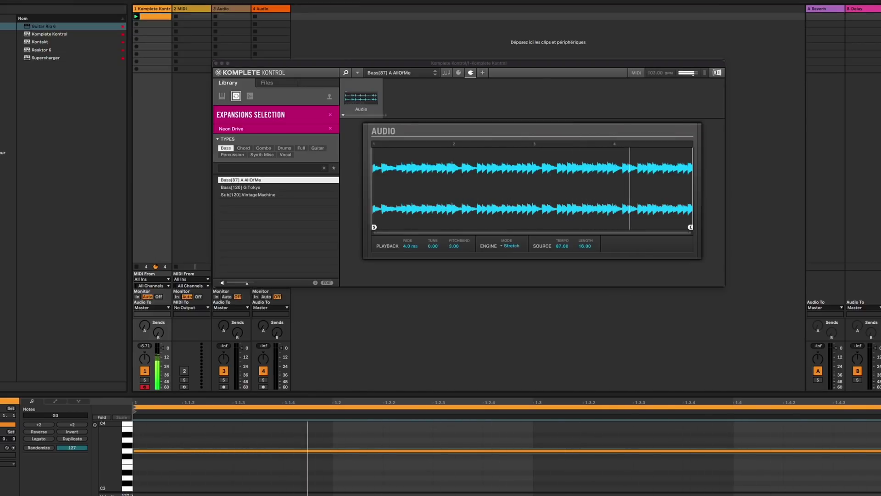
{"action": "left_click_drag", "start_coordinate": [364, 64], "coordinate": [416, 98]}
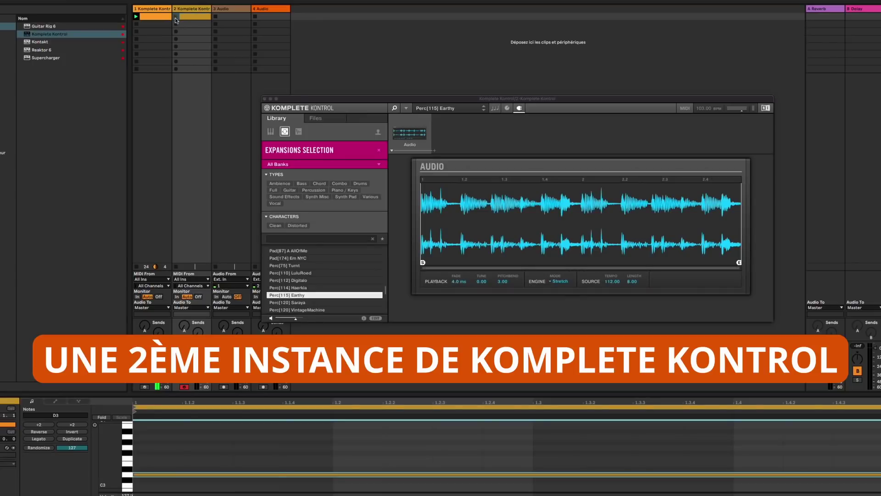
Launch the percussion clip on the second Komplete Kontrol track and add Guitar Rig 6 to the first Komplete Kontrol track
{"action": "left_click", "coordinate": [175, 17]}
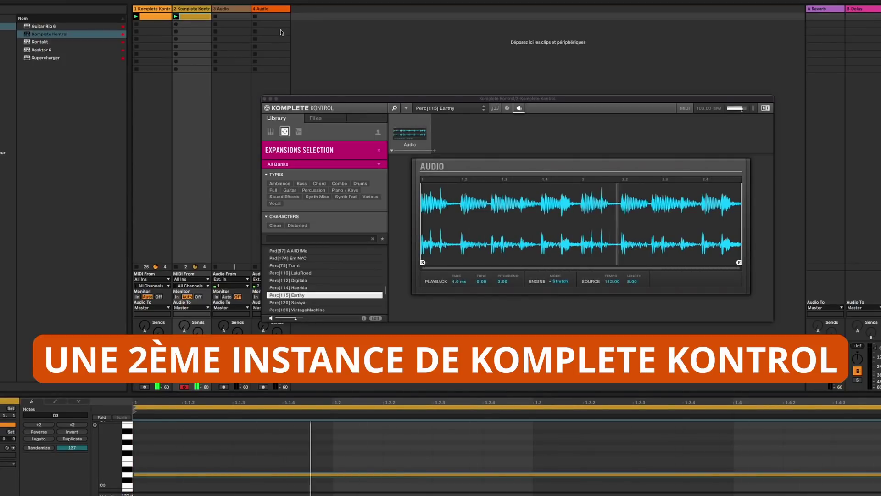
{"action": "left_click", "coordinate": [236, 10]}
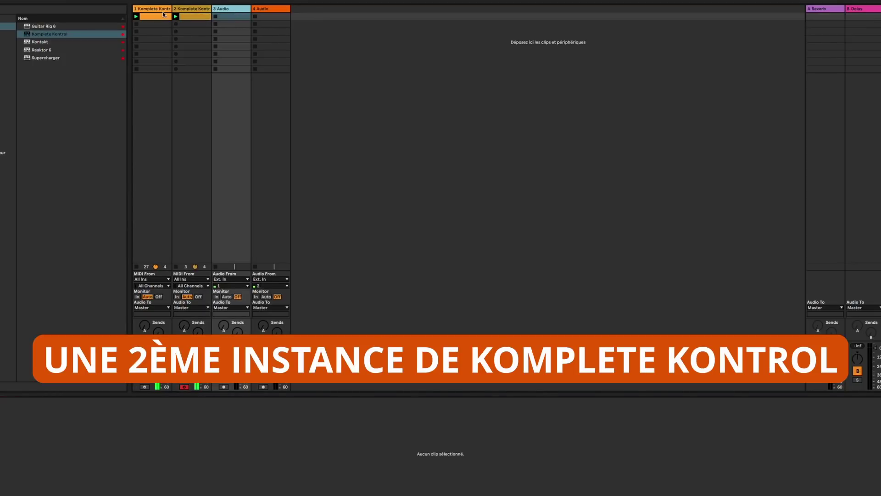
{"action": "left_click", "coordinate": [163, 14]}
{"action": "left_click", "coordinate": [42, 27]}
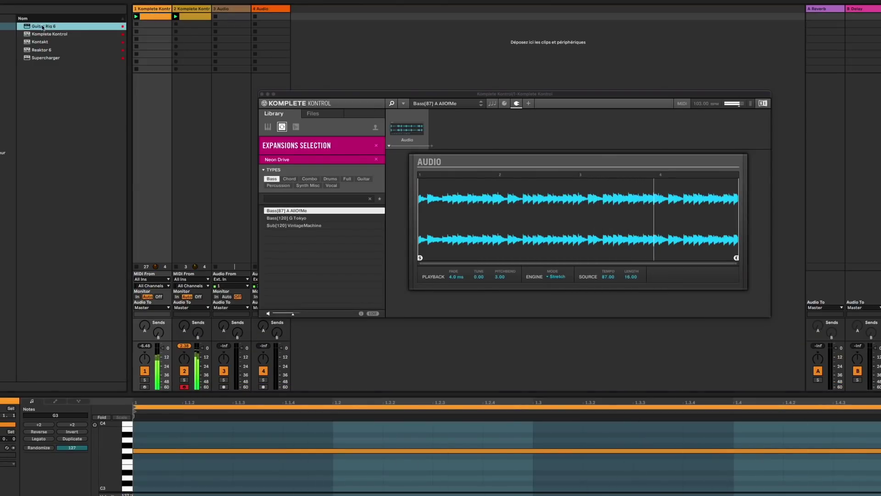
{"action": "left_click", "coordinate": [156, 10]}
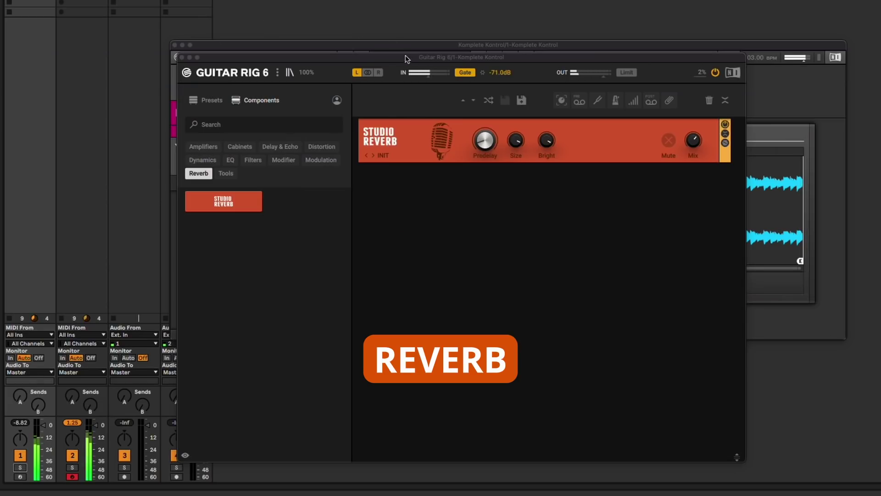
{"action": "left_click_drag", "start_coordinate": [410, 62], "coordinate": [346, 88]}
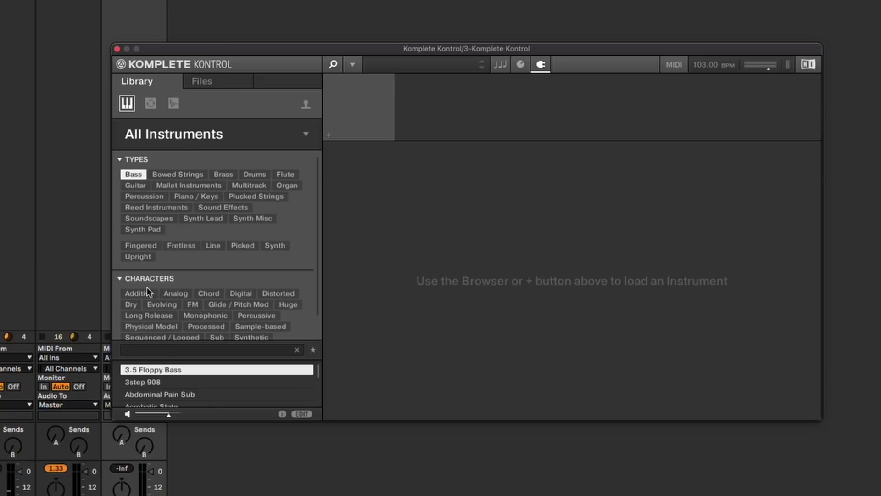
Filter the third Komplete Kontrol instance's instruments to Play Series Selection and open its list of banks
{"action": "left_click", "coordinate": [248, 136]}
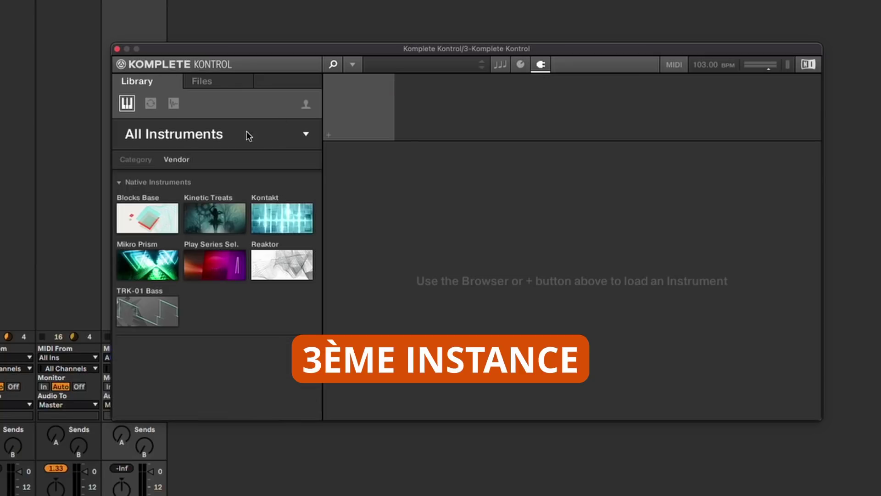
{"action": "left_click", "coordinate": [221, 255]}
{"action": "left_click", "coordinate": [178, 157]}
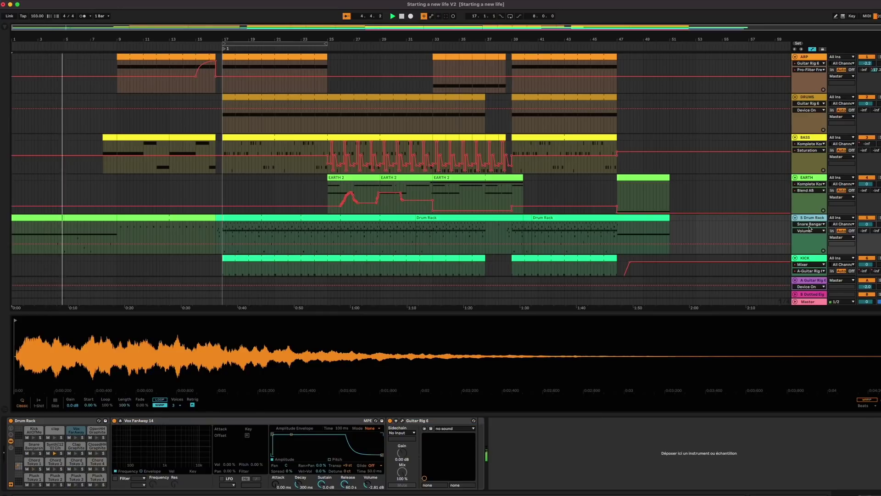
Review the plug-ins used on the Autobahn Pad, ARP and BASS tracks of the finished arrangement
{"action": "scroll", "coordinate": [816, 262], "scroll_direction": "down", "scroll_amount": 3}
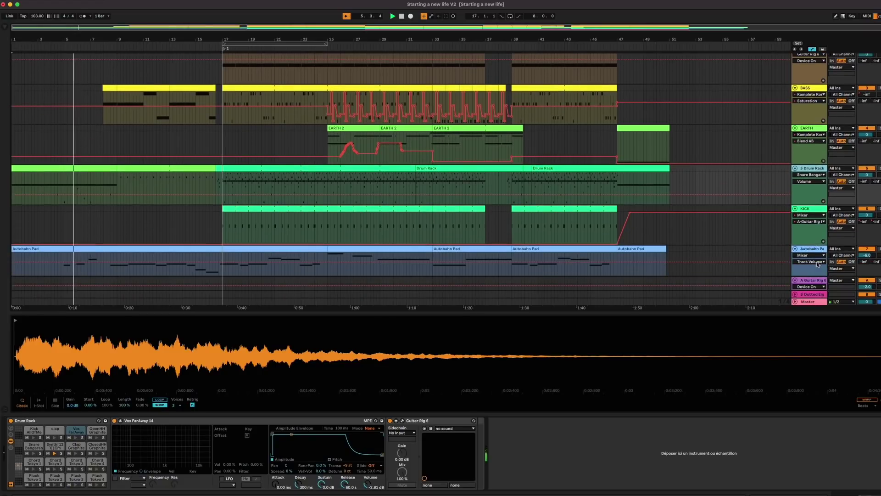
{"action": "left_click", "coordinate": [816, 252]}
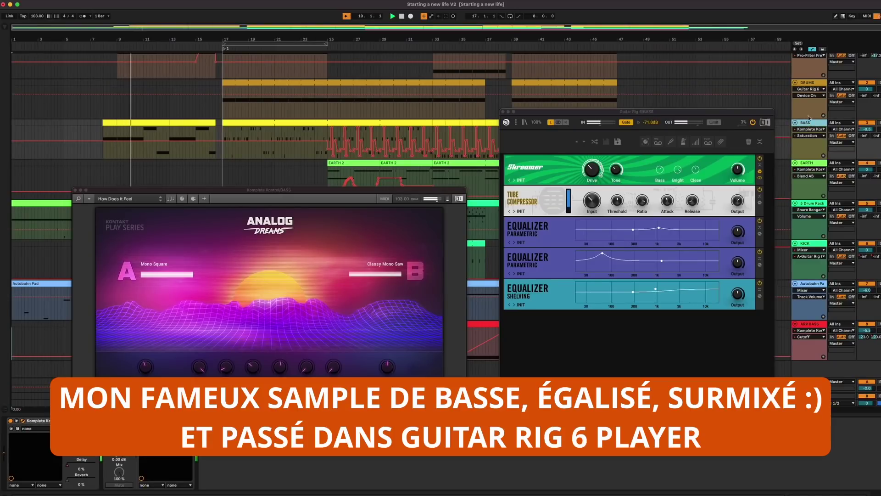
{"action": "scroll", "coordinate": [822, 87], "scroll_direction": "up", "scroll_amount": 1}
{"action": "left_click", "coordinate": [814, 56]}
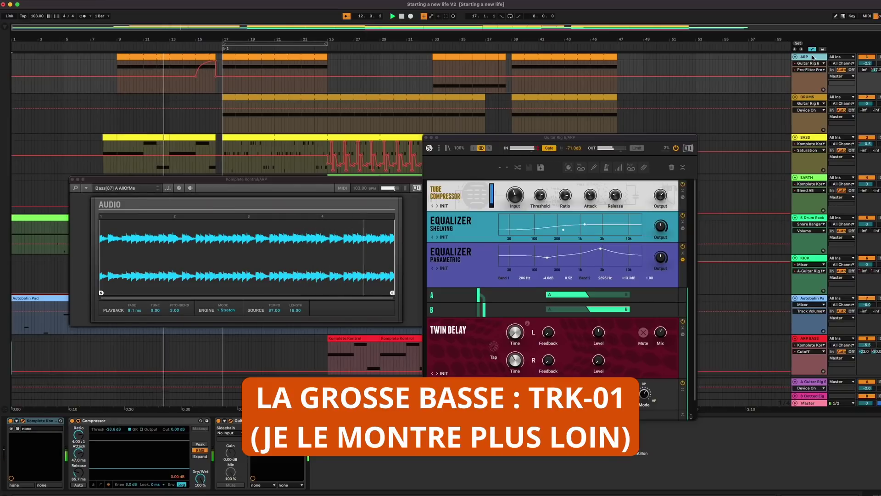
{"action": "left_click", "coordinate": [809, 138]}
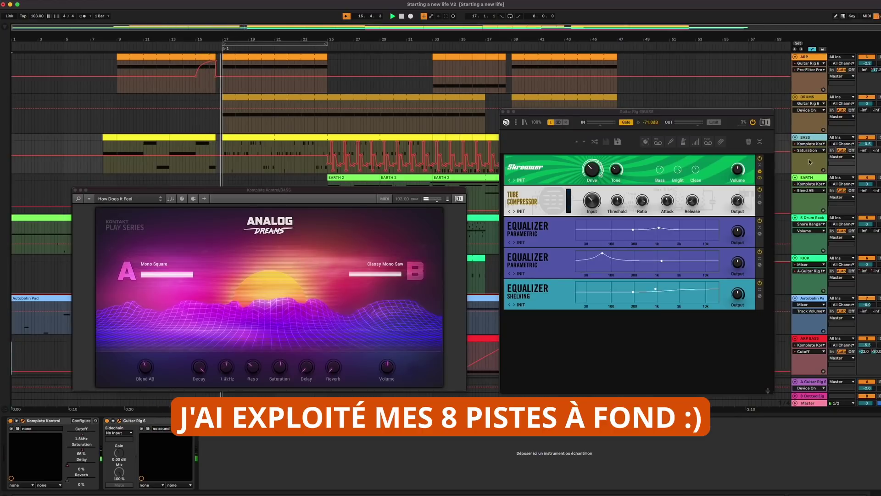
Inspect the devices on the Drum Rack, ARP BASS, BASS and EARTH tracks, moving the Ethereal Earth window aside
{"action": "left_click", "coordinate": [810, 218]}
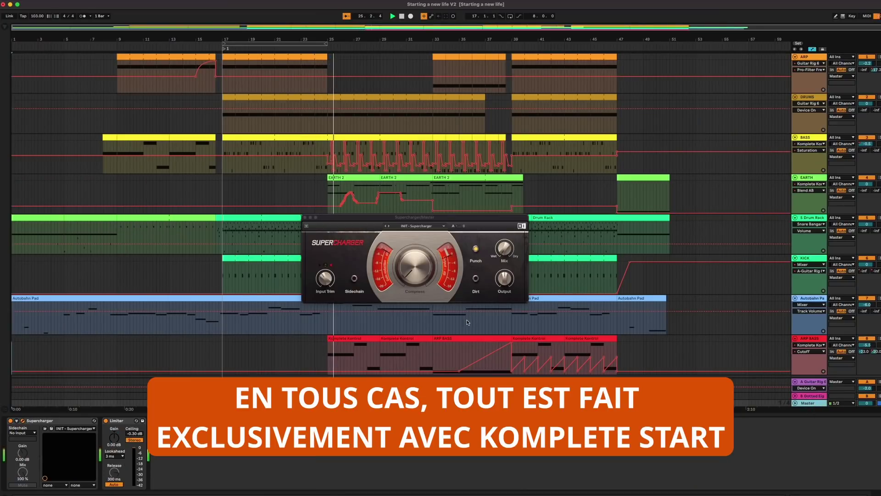
{"action": "left_click", "coordinate": [821, 340]}
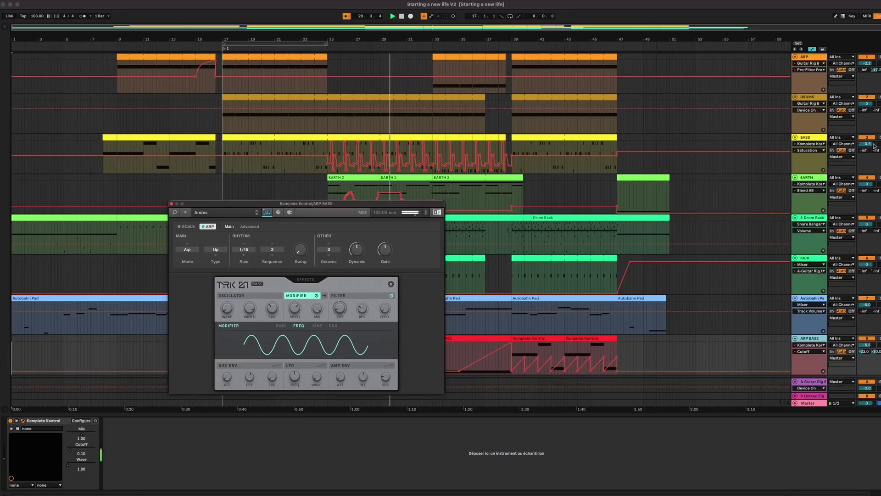
{"action": "left_click", "coordinate": [811, 138]}
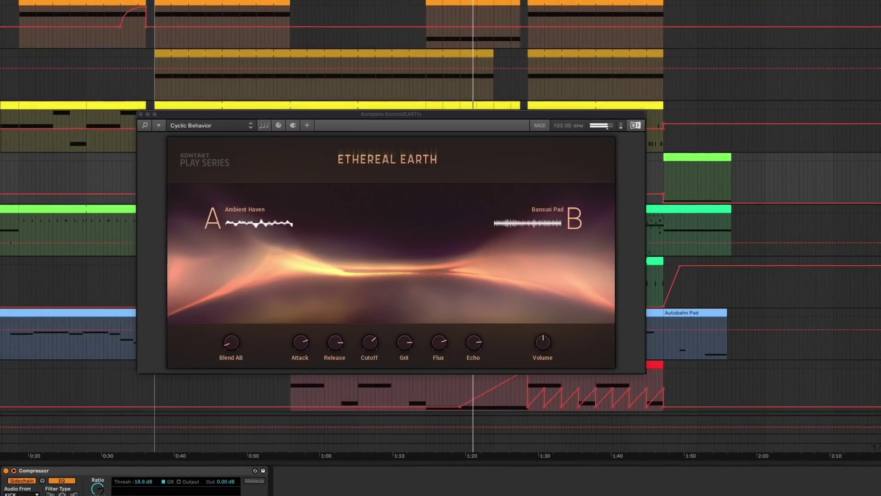
{"action": "left_click_drag", "start_coordinate": [351, 114], "coordinate": [188, 62]}
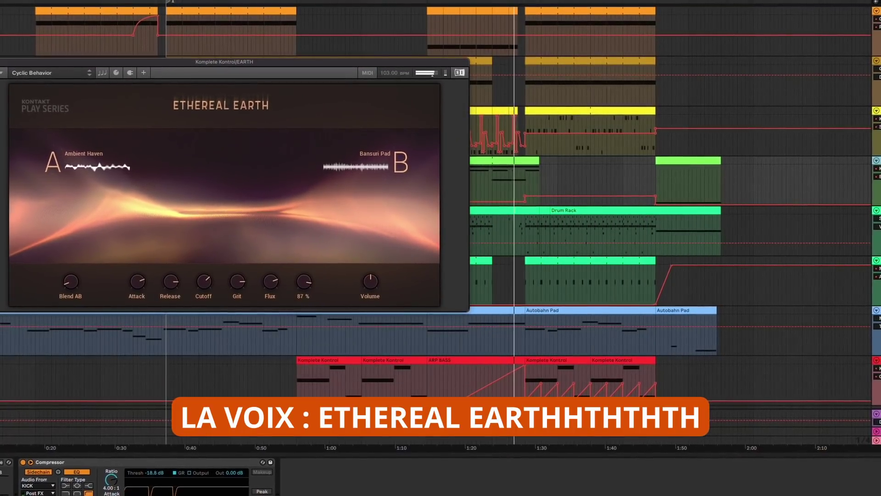